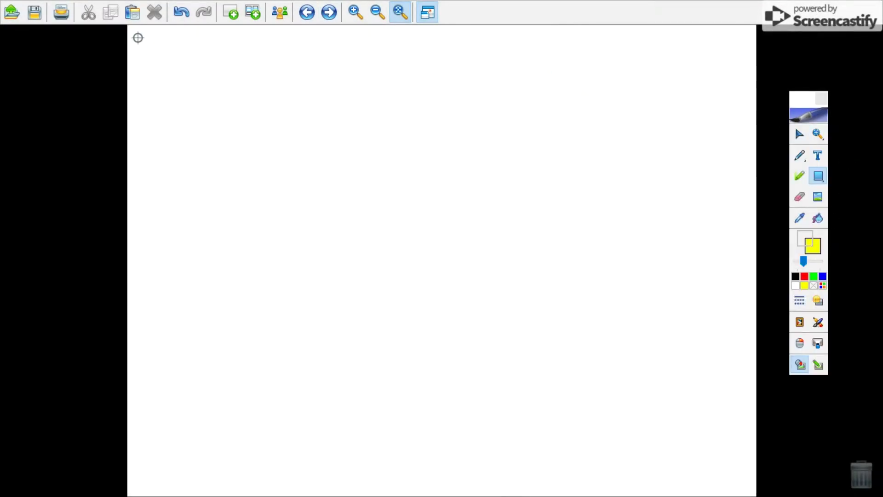
# Step: Draw a yellow square at the page's top-left and make it 50% transparent
pyautogui.moveTo(138, 38); pyautogui.dragTo(205, 100)
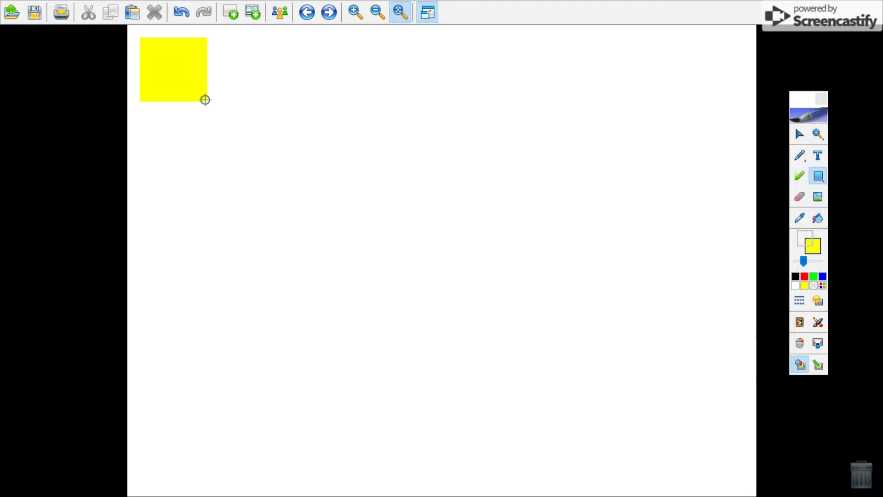
pyautogui.click(799, 134)
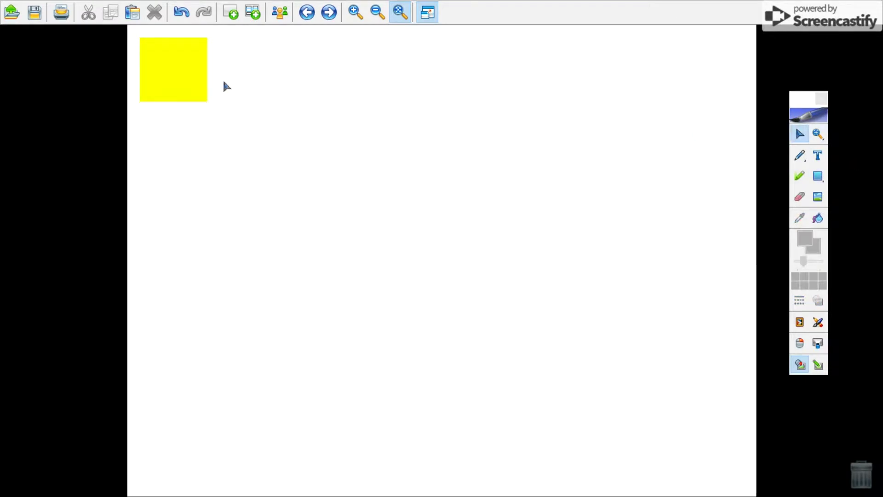
pyautogui.click(170, 76)
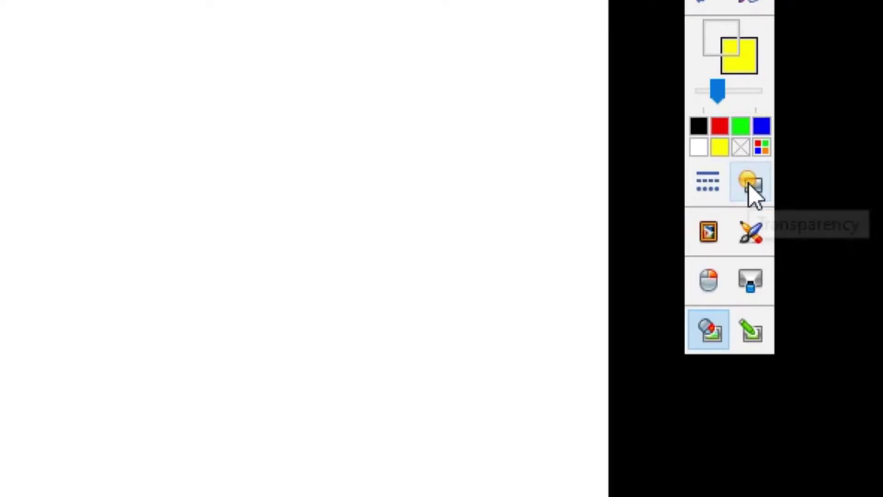
pyautogui.click(818, 300)
pyautogui.click(792, 318)
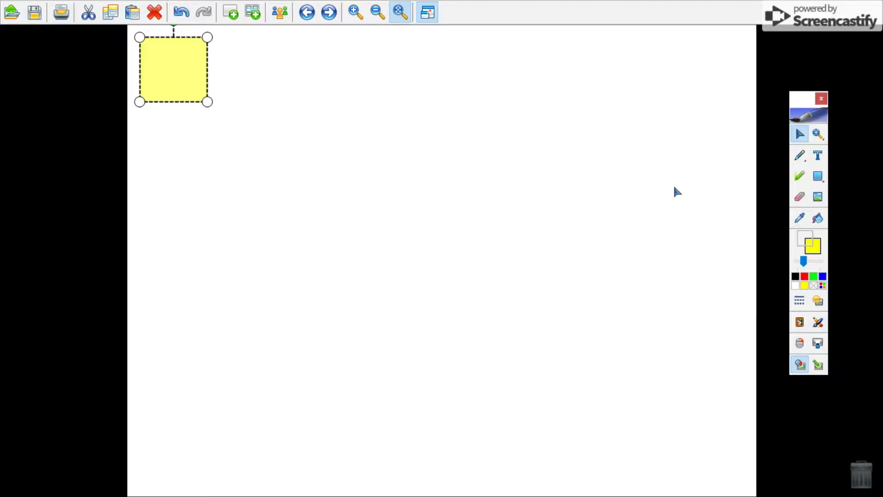
pyautogui.click(677, 191)
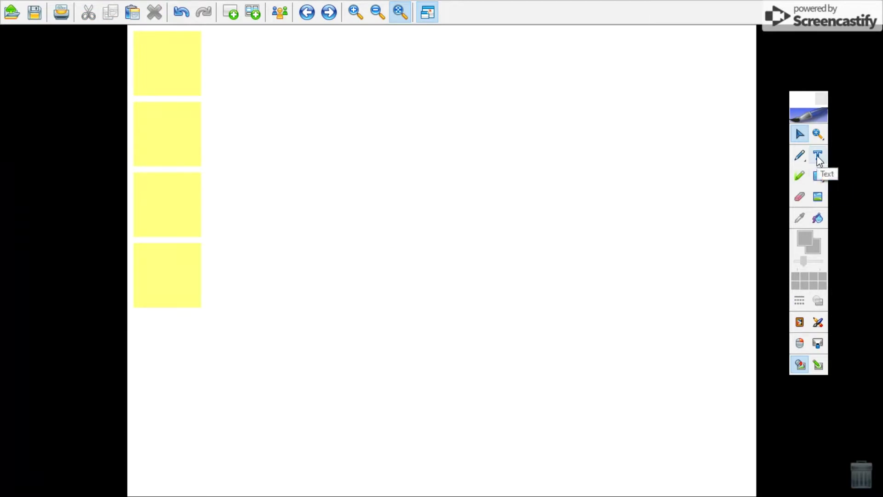
# Step: Draw a black dashed straight line across the third yellow square
pyautogui.click(818, 178)
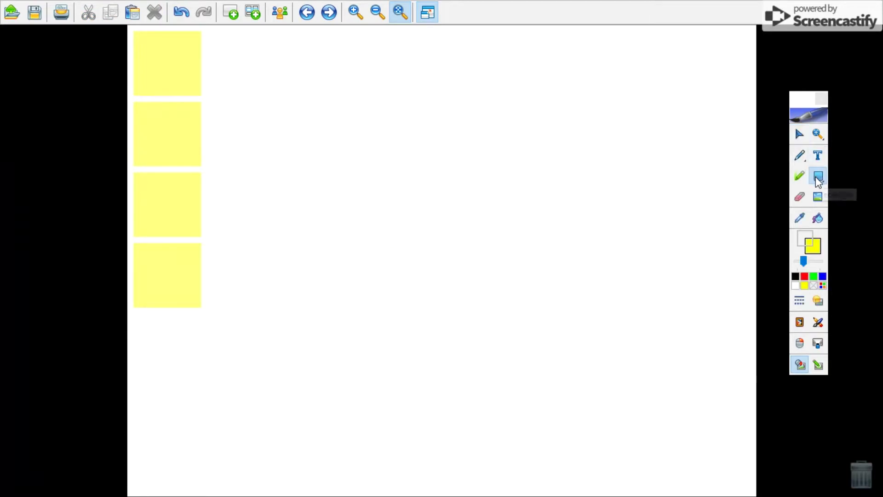
pyautogui.click(817, 180)
pyautogui.moveTo(815, 194)
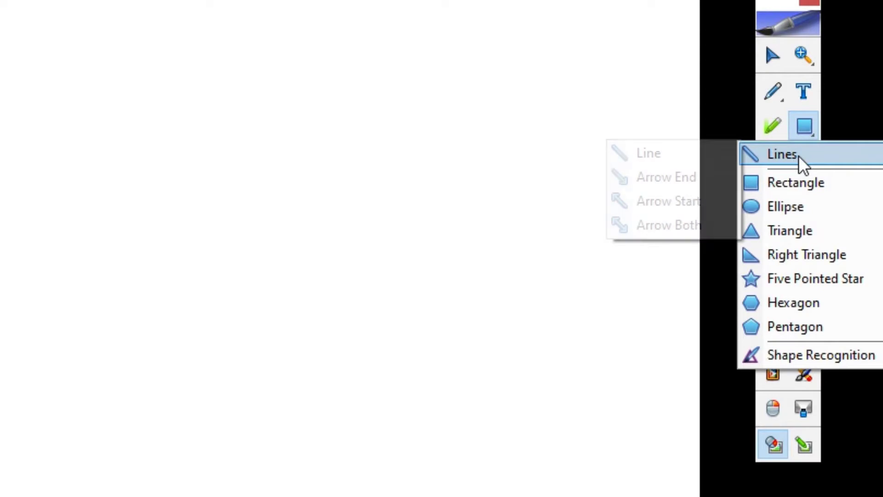
pyautogui.click(673, 156)
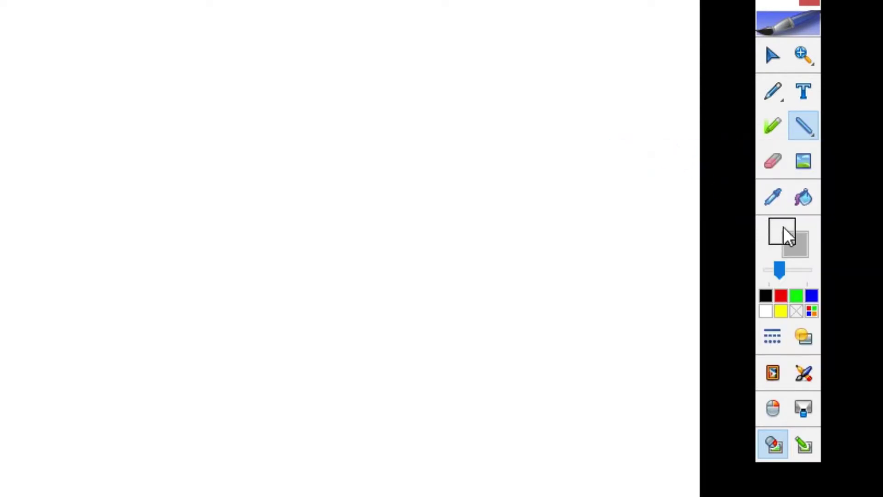
pyautogui.click(765, 296)
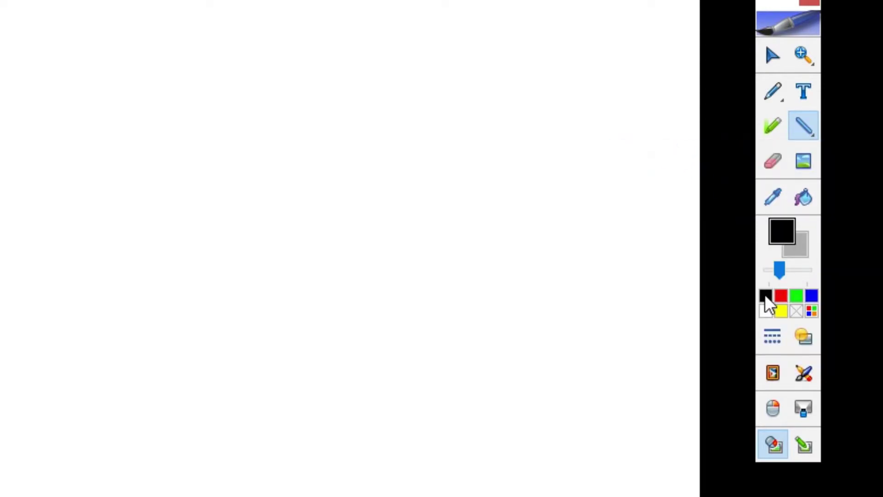
pyautogui.click(775, 336)
pyautogui.click(798, 388)
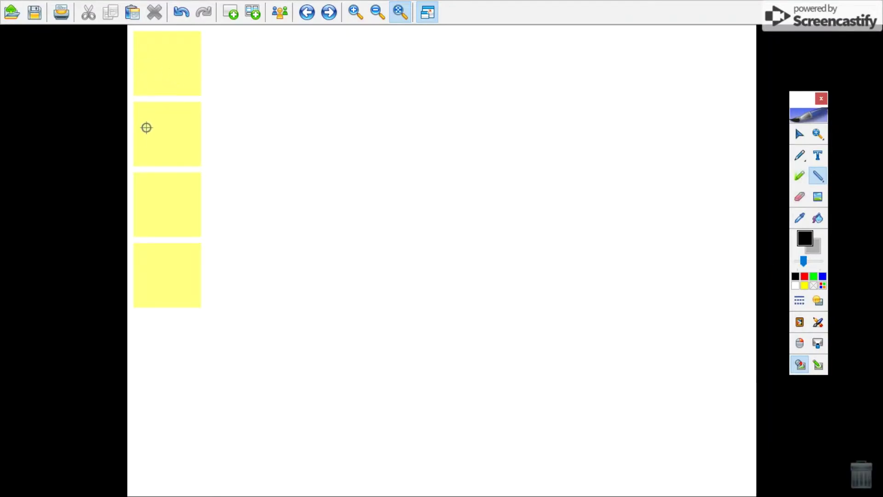
pyautogui.moveTo(141, 209); pyautogui.dragTo(175, 213)
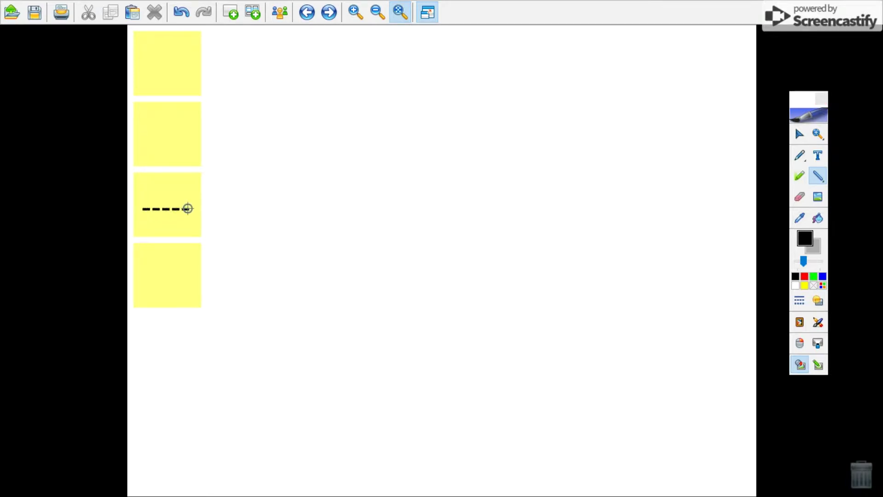
# Step: Thicken the line, change it to Square Dot style, and adjust its position
pyautogui.click(800, 133)
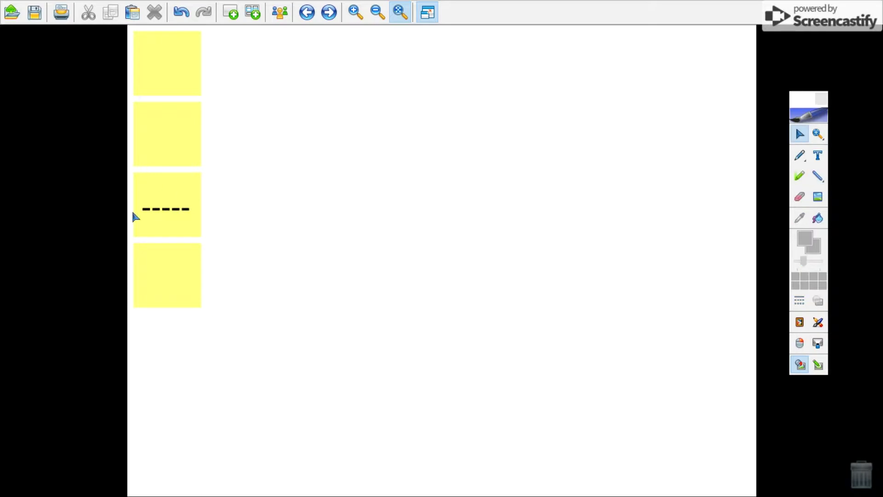
pyautogui.moveTo(160, 209); pyautogui.dragTo(159, 206)
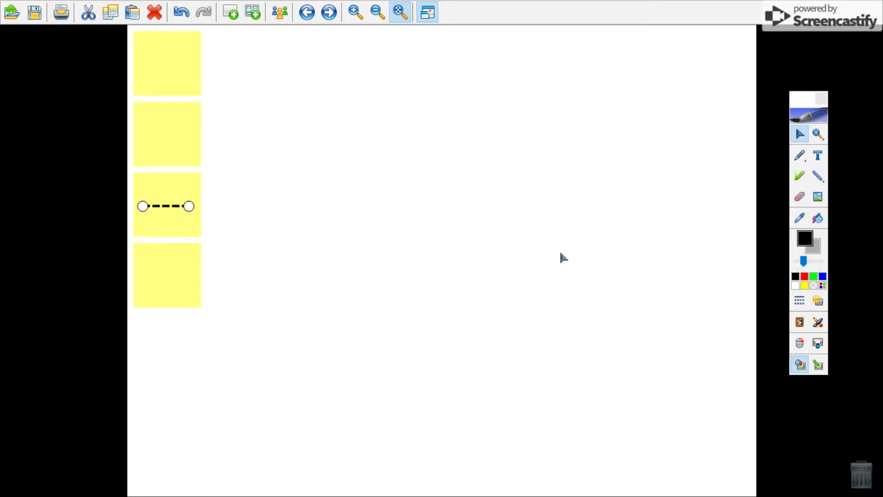
pyautogui.moveTo(804, 261); pyautogui.dragTo(810, 262)
pyautogui.click(799, 301)
pyautogui.click(823, 345)
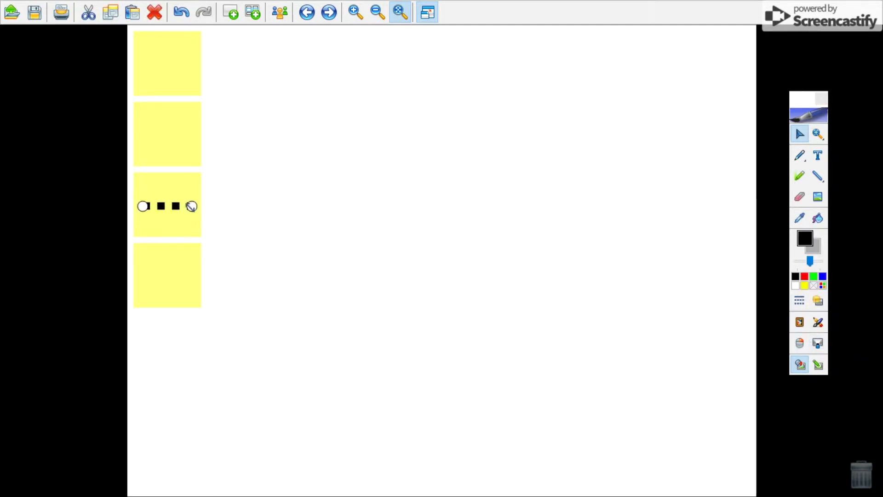
pyautogui.moveTo(158, 205); pyautogui.dragTo(167, 278)
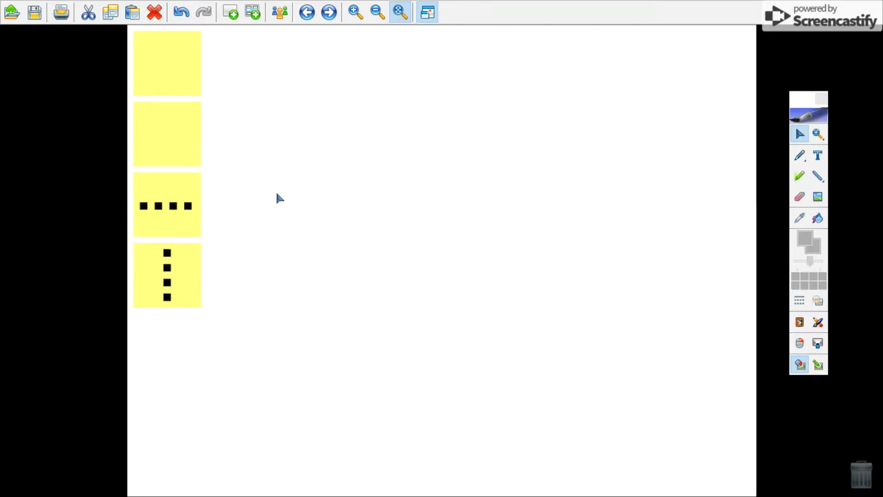
pyautogui.click(273, 130)
# Step: Leave full screen and insert the woman figure from the Icons folder
pyautogui.click(427, 12)
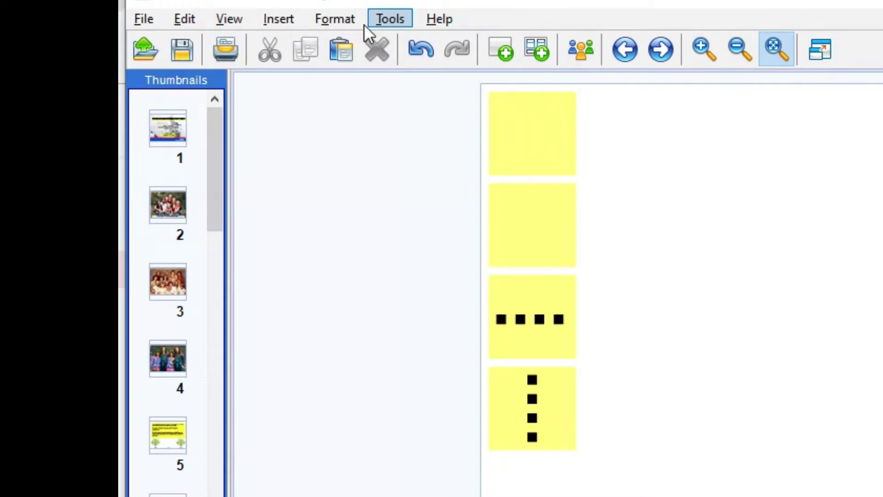
pyautogui.click(281, 19)
pyautogui.click(322, 168)
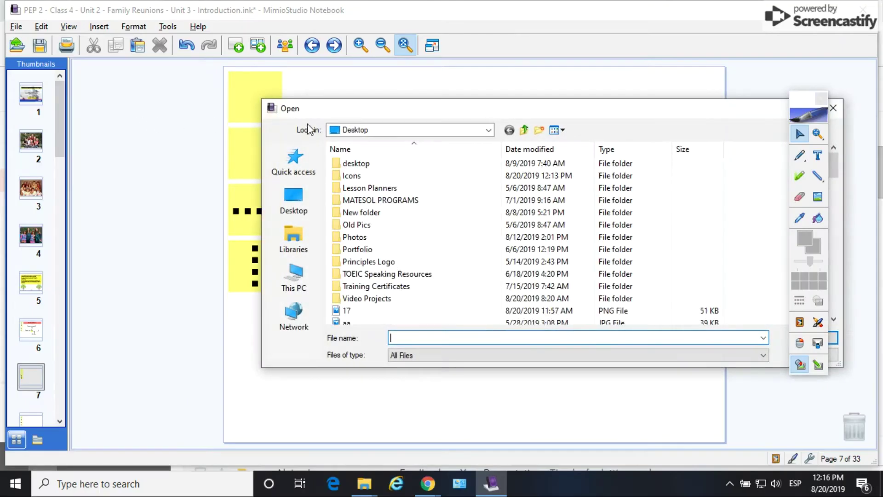
pyautogui.doubleClick(349, 176)
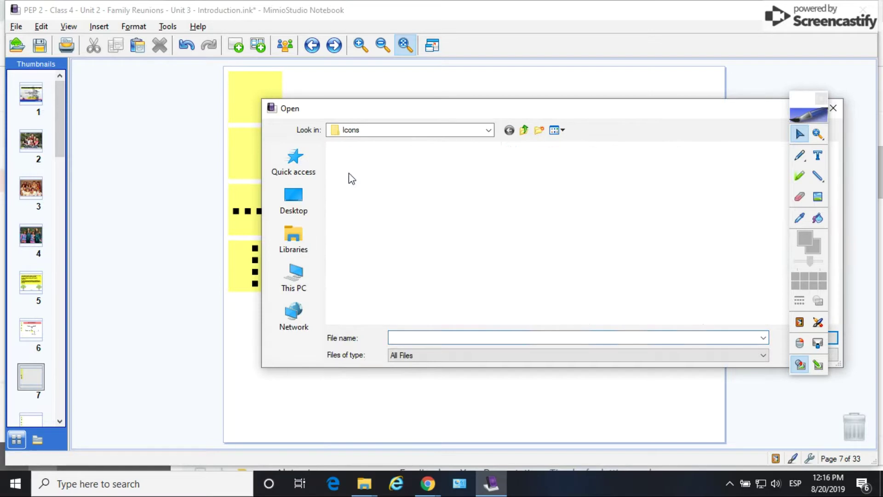
pyautogui.doubleClick(360, 176)
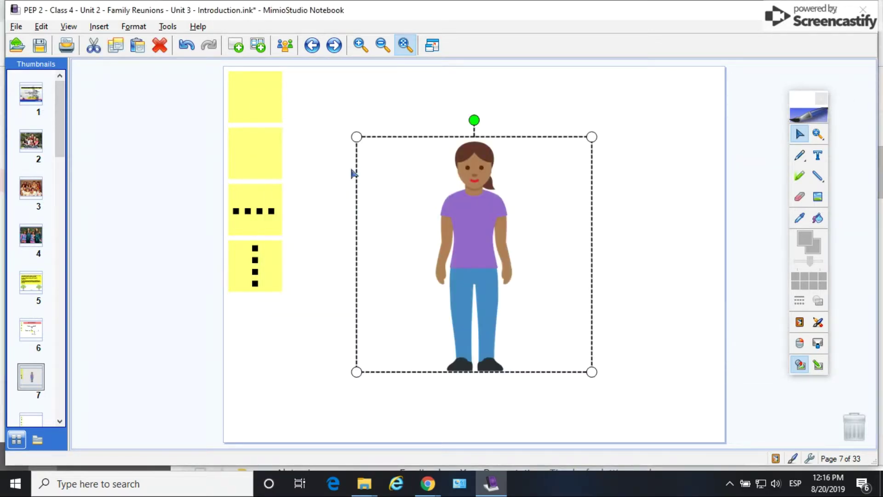
# Step: Insert the boy figure into the second square and shrink both figures to square size
pyautogui.click(99, 26)
pyautogui.click(112, 118)
pyautogui.doubleClick(399, 169)
pyautogui.moveTo(589, 151); pyautogui.dragTo(426, 305)
pyautogui.moveTo(390, 331); pyautogui.dragTo(250, 151)
pyautogui.click(501, 210)
pyautogui.moveTo(593, 116); pyautogui.dragTo(270, 83)
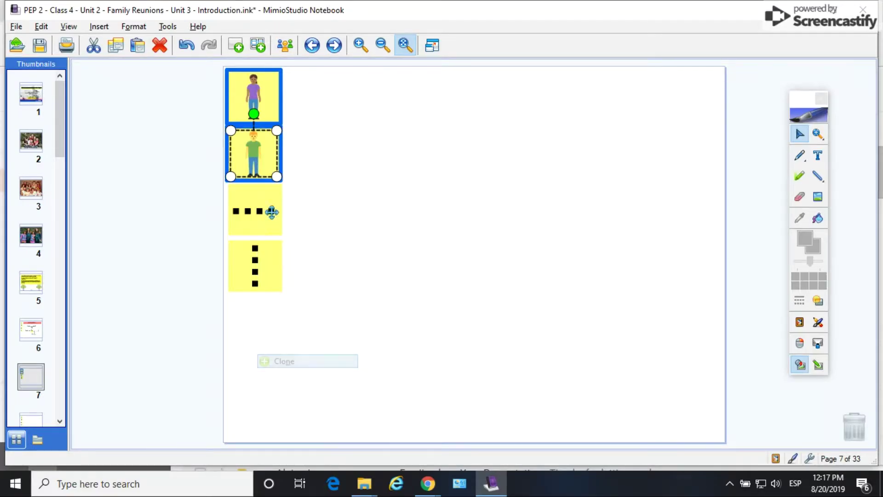
# Step: Set both the horizontal and vertical dotted lines to Clone
pyautogui.click(257, 211)
pyautogui.rightClick(258, 211)
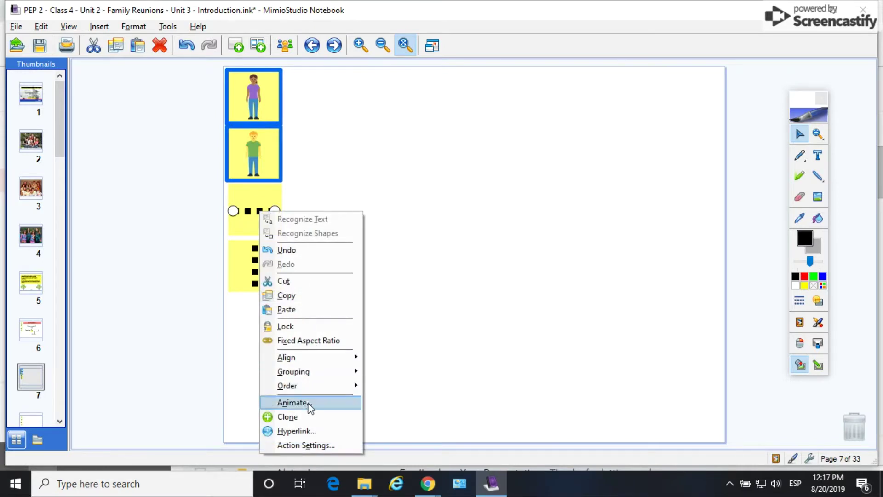
pyautogui.click(301, 417)
pyautogui.click(256, 257)
pyautogui.rightClick(256, 257)
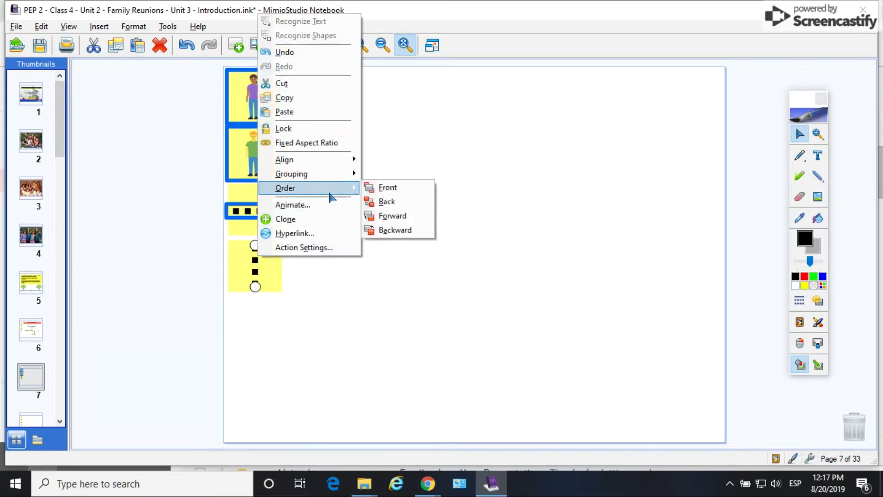
pyautogui.click(335, 220)
pyautogui.click(386, 217)
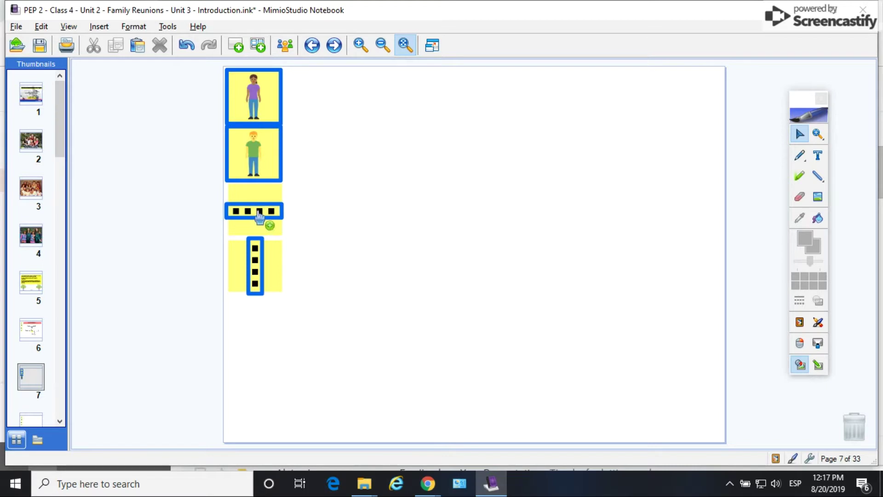
# Step: Delete two test copies and move the vertical dotted line out onto the page
pyautogui.moveTo(275, 216); pyautogui.dragTo(393, 235)
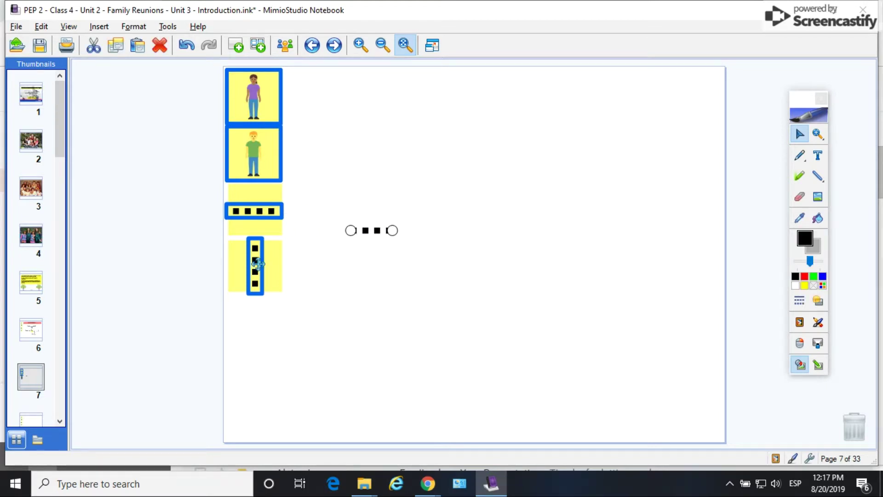
pyautogui.moveTo(257, 270); pyautogui.dragTo(363, 266)
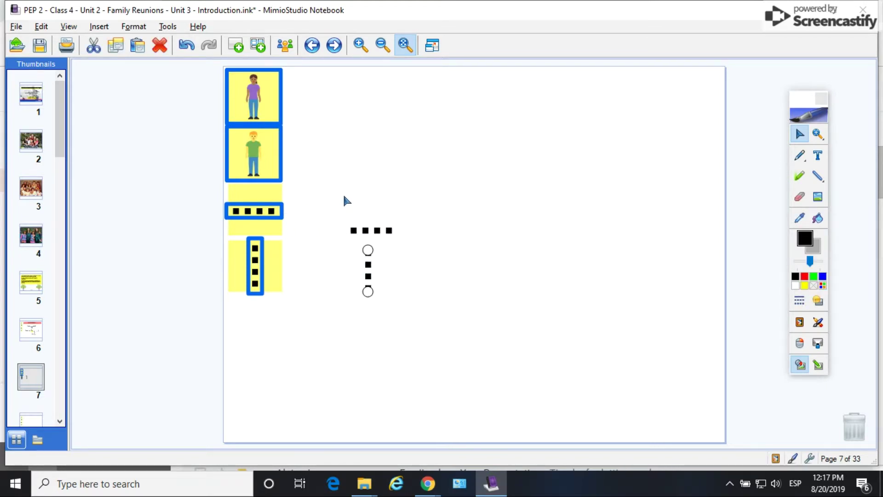
pyautogui.moveTo(349, 202); pyautogui.dragTo(418, 296)
pyautogui.press('Delete')
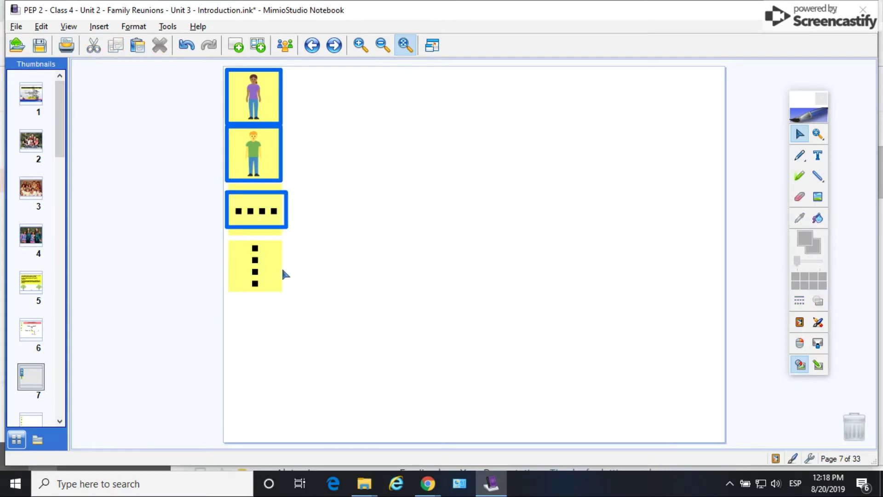
pyautogui.moveTo(254, 265); pyautogui.dragTo(345, 273)
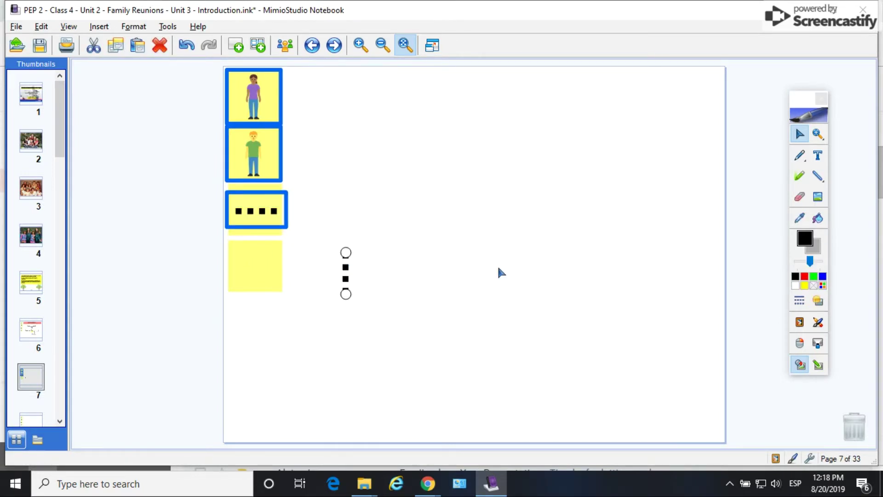
# Step: Draw a yellow rectangle over the vertical dotted line
pyautogui.click(819, 179)
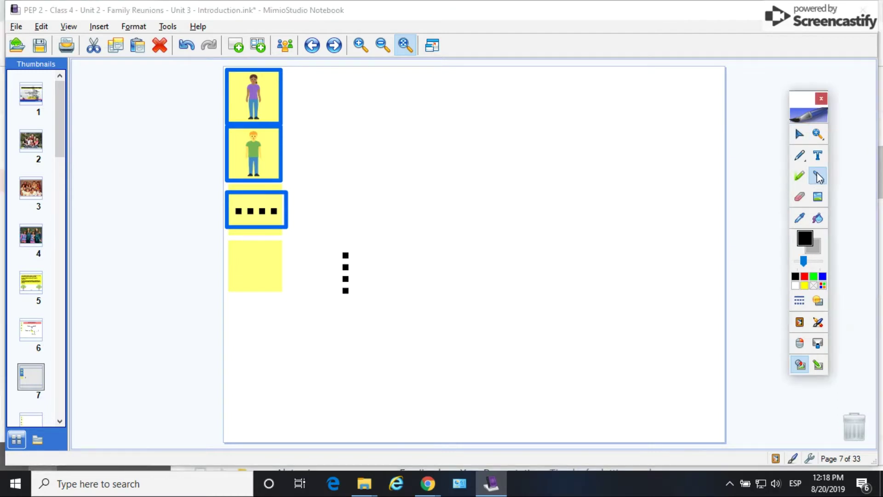
pyautogui.click(817, 178)
pyautogui.click(813, 208)
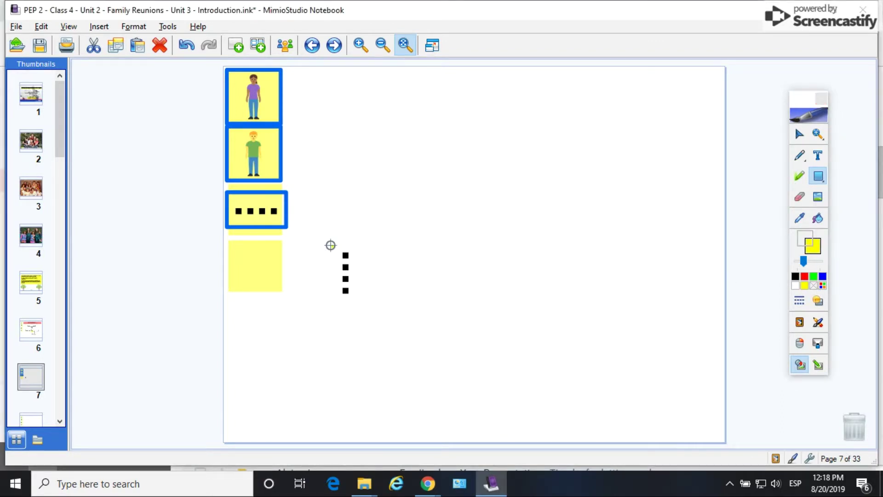
pyautogui.moveTo(333, 247); pyautogui.dragTo(360, 282)
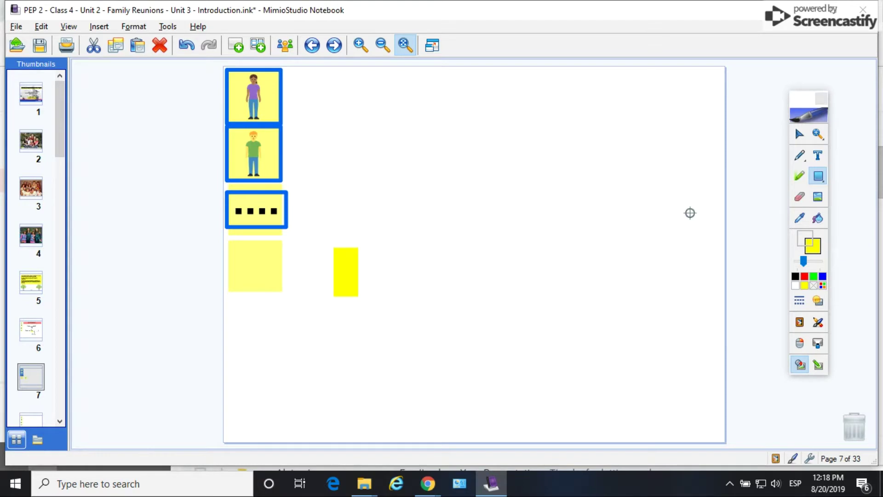
# Step: Send the yellow rectangle to the back, behind the dots
pyautogui.click(799, 137)
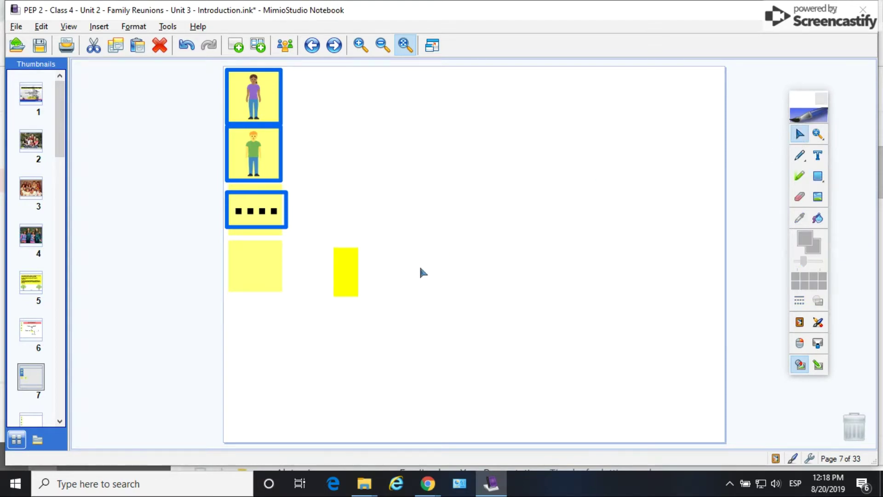
pyautogui.rightClick(348, 262)
pyautogui.moveTo(417, 192)
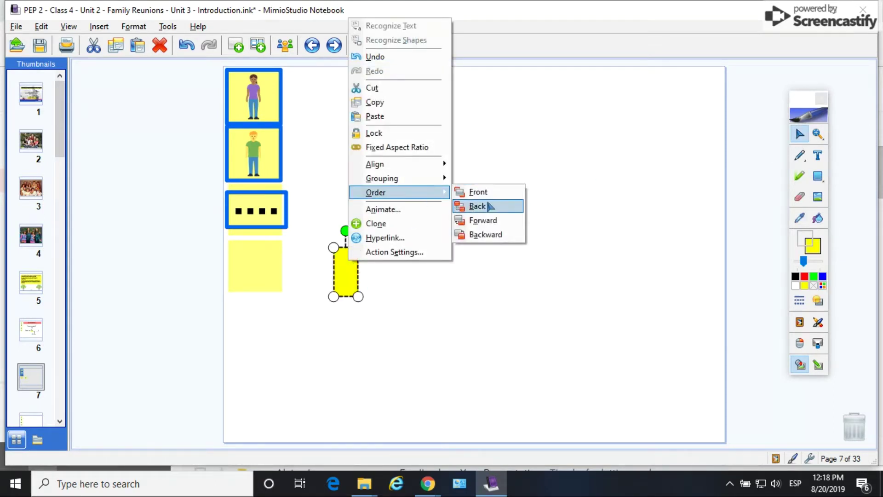
pyautogui.click(479, 206)
pyautogui.click(373, 258)
pyautogui.click(352, 264)
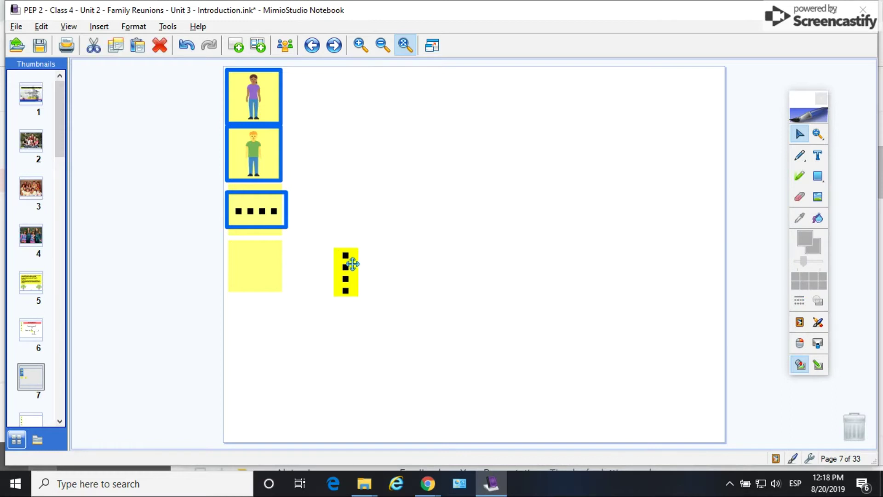
# Step: Give the rectangle a white fill at 90% transparency
pyautogui.click(352, 263)
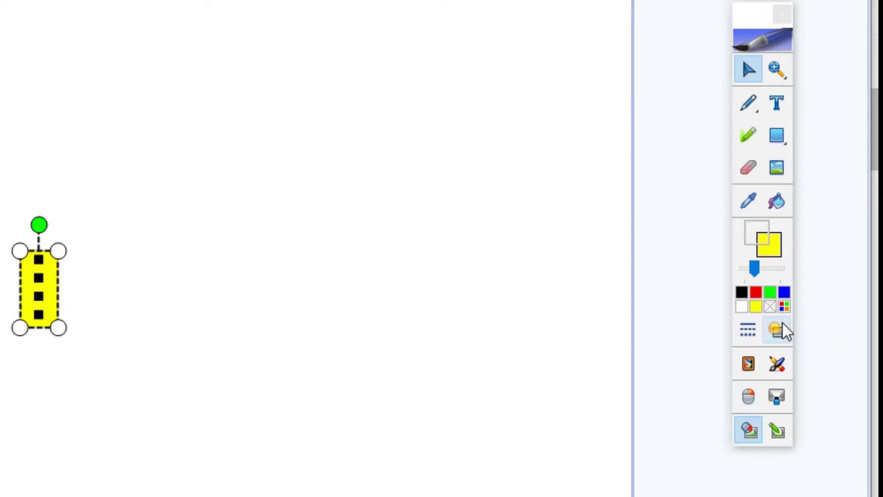
pyautogui.click(819, 299)
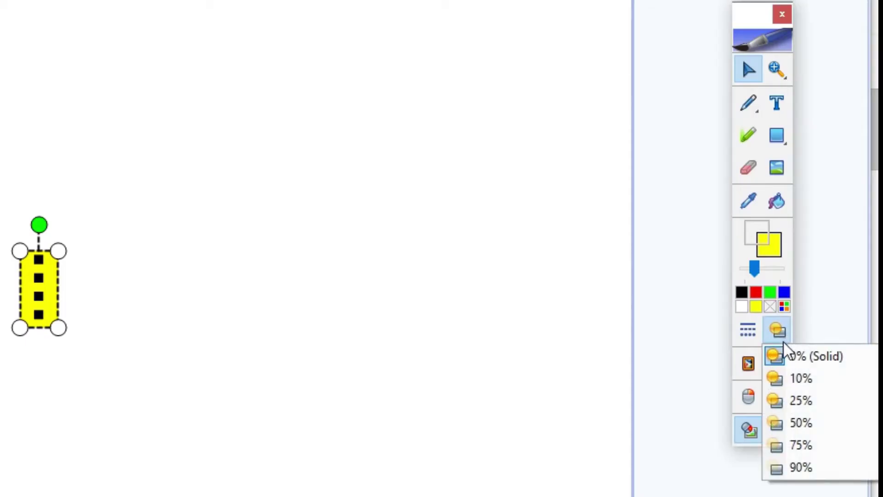
pyautogui.click(791, 465)
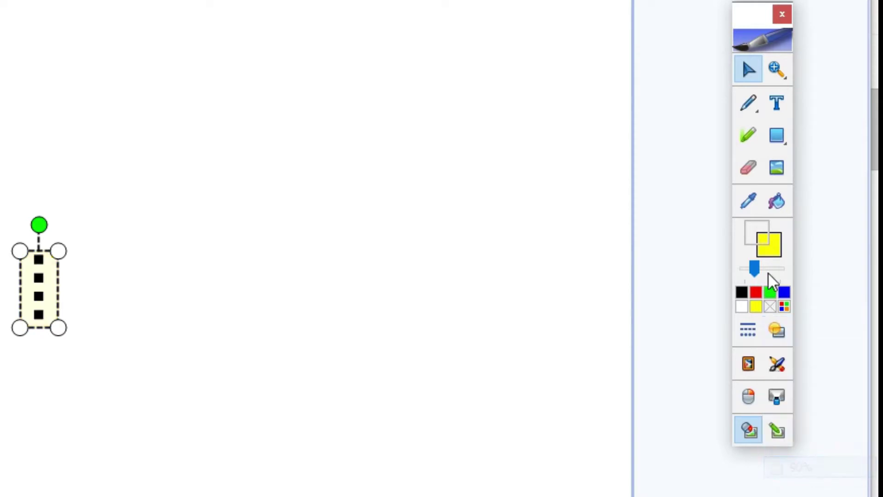
pyautogui.click(747, 307)
# Step: Group the rectangle with the dots and move the group into the fourth square
pyautogui.moveTo(213, 198); pyautogui.dragTo(11, 310)
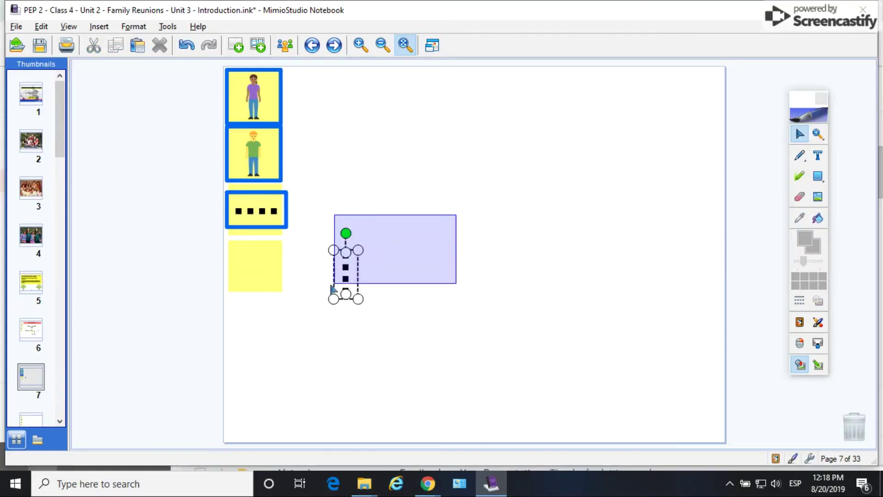
pyautogui.moveTo(330, 290); pyautogui.dragTo(331, 290)
pyautogui.rightClick(345, 265)
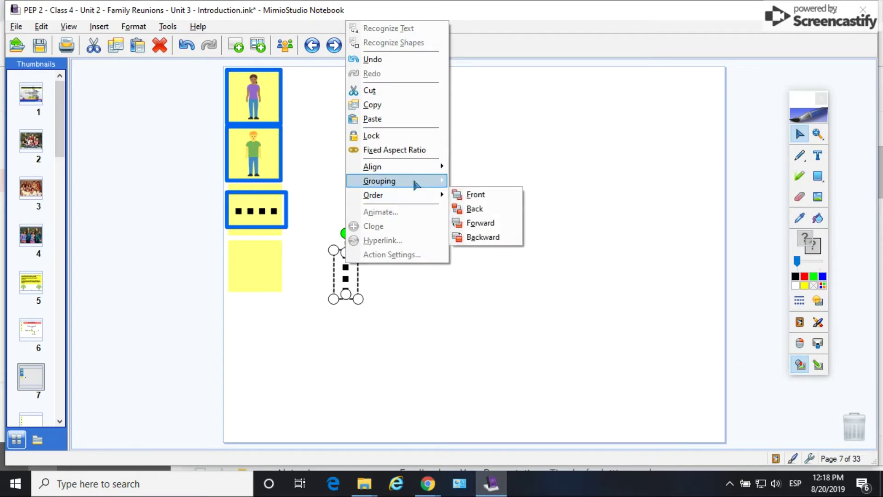
pyautogui.click(476, 183)
pyautogui.moveTo(342, 264); pyautogui.dragTo(255, 257)
# Step: Set the dotted card to Clone and lock all four yellow cards
pyautogui.rightClick(256, 256)
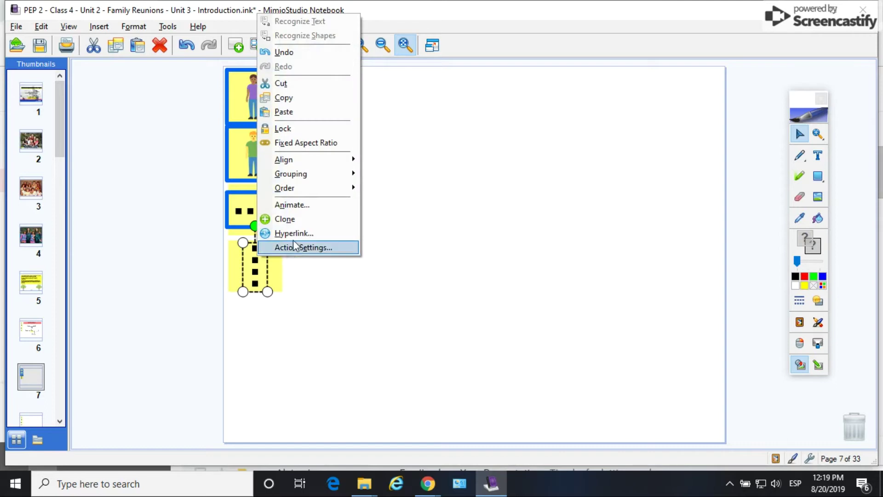
pyautogui.click(335, 220)
pyautogui.click(349, 248)
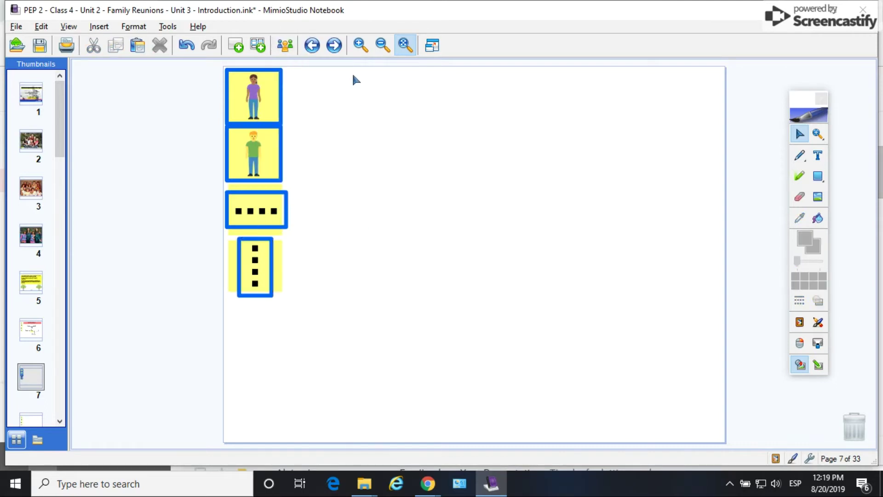
pyautogui.moveTo(354, 76); pyautogui.dragTo(223, 327)
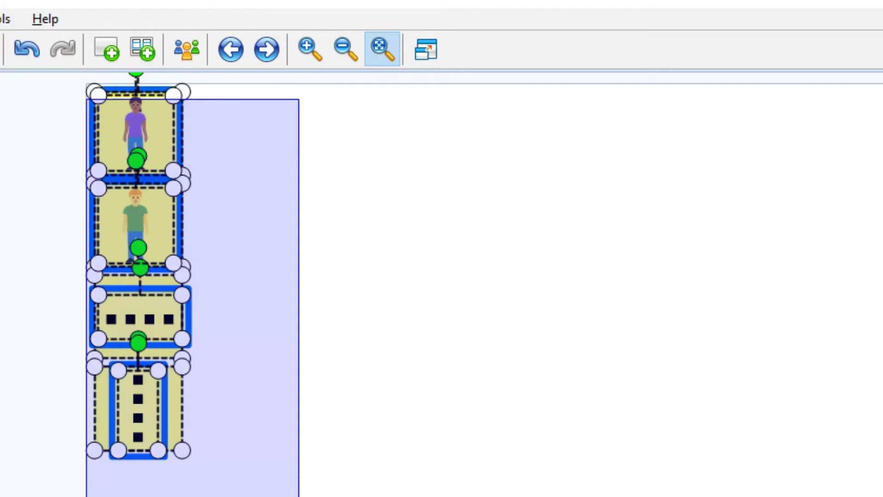
pyautogui.moveTo(88, 496); pyautogui.dragTo(88, 496)
pyautogui.rightClick(178, 410)
pyautogui.click(288, 202)
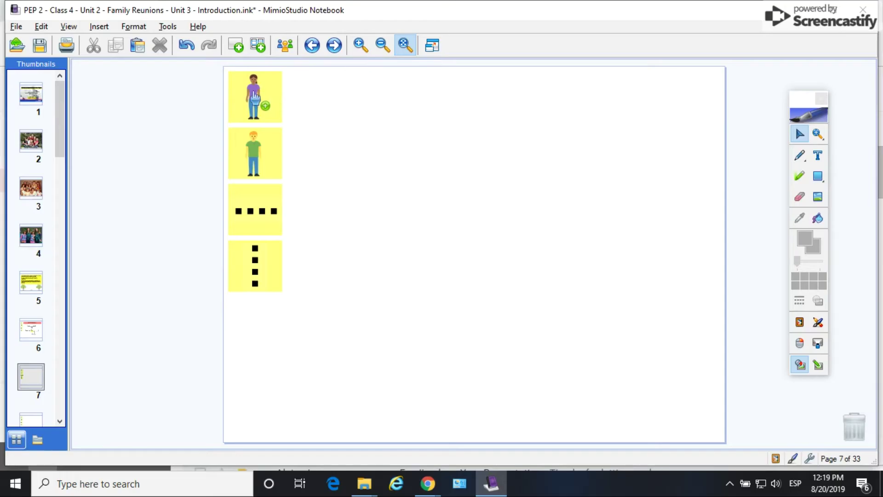
# Step: Drag out test copies of the four cards, then delete them
pyautogui.moveTo(131, 136); pyautogui.dragTo(368, 270)
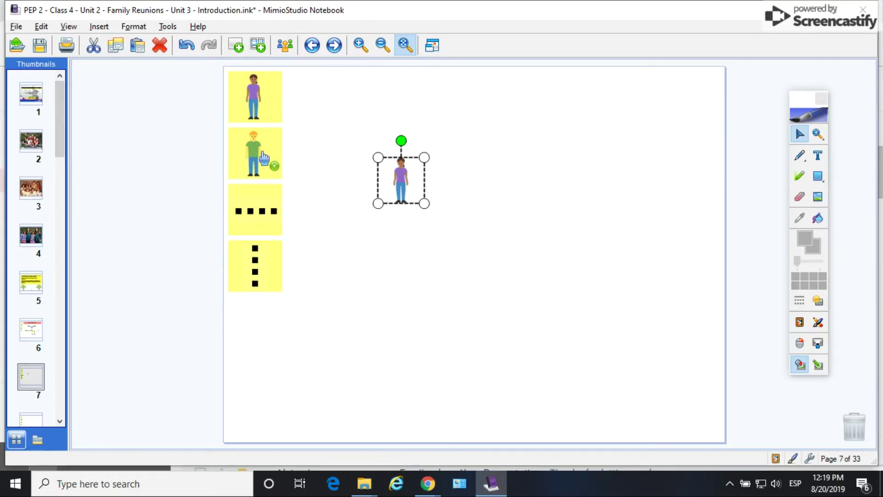
pyautogui.moveTo(264, 158); pyautogui.dragTo(372, 241)
pyautogui.moveTo(276, 227); pyautogui.dragTo(463, 259)
pyautogui.moveTo(257, 273); pyautogui.dragTo(431, 258)
pyautogui.moveTo(339, 131); pyautogui.dragTo(550, 350)
pyautogui.press('Delete')
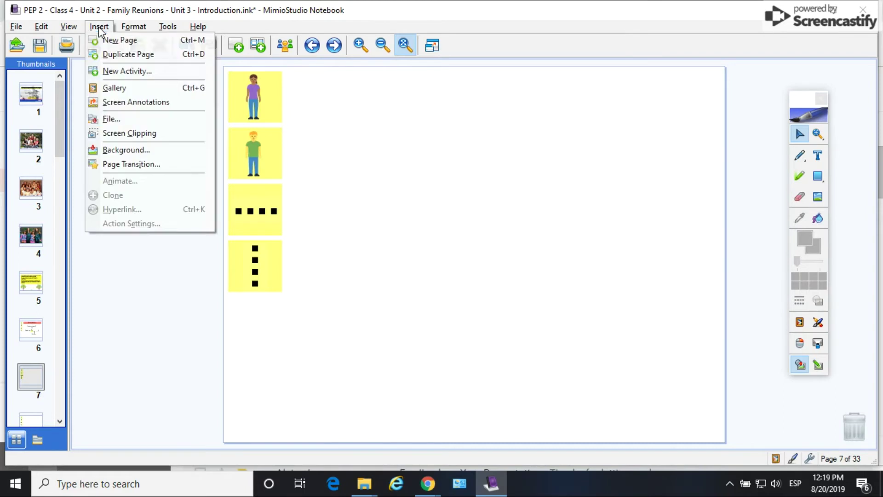
# Step: Insert and resize a waving emoji, with a yellow label bar drawn below it
pyautogui.click(124, 118)
pyautogui.doubleClick(442, 161)
pyautogui.moveTo(399, 231); pyautogui.dragTo(451, 304)
pyautogui.click(818, 176)
pyautogui.moveTo(432, 360); pyautogui.dragTo(528, 385)
# Step: Add large bold "ME" text on the yellow bar
pyautogui.click(461, 377)
pyautogui.write('ME')
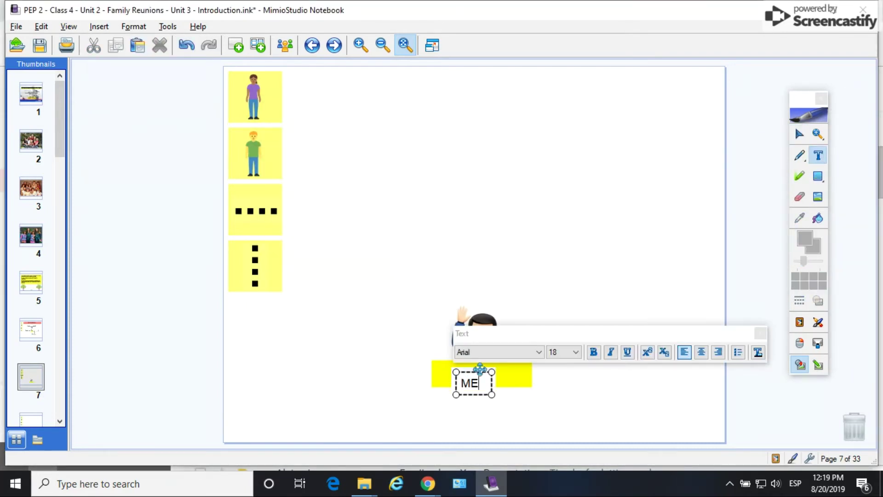
pyautogui.hotkey('ctrl', 'a')
pyautogui.click(576, 352)
pyautogui.click(562, 453)
pyautogui.click(800, 134)
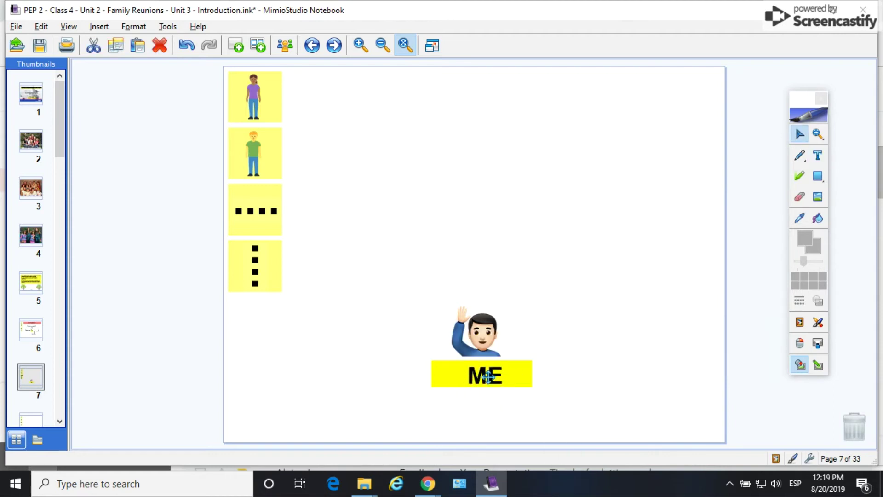
pyautogui.moveTo(572, 232); pyautogui.dragTo(464, 391)
pyautogui.click(615, 335)
# Step: Add text boxes for brother, mother, centred paternal uncle, and father
pyautogui.click(818, 155)
pyautogui.click(603, 313)
pyautogui.write('br')
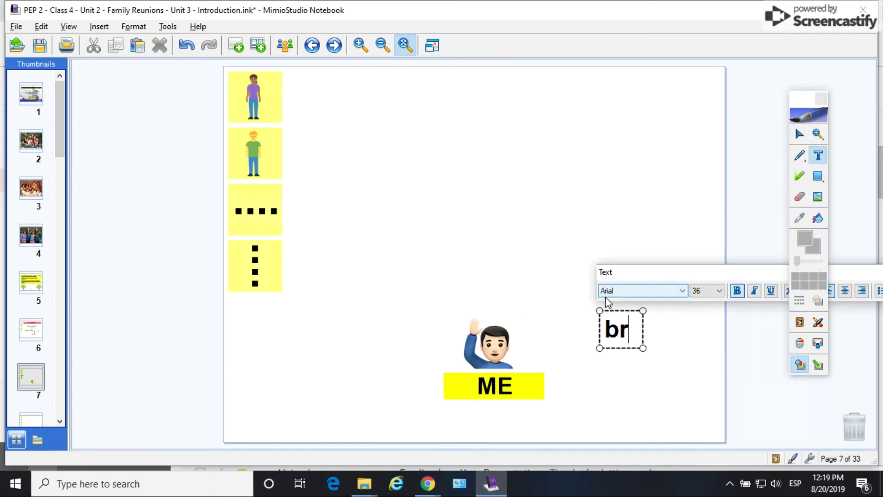
pyautogui.write('other')
pyautogui.click(257, 366)
pyautogui.click(584, 370)
pyautogui.write('paternal uncle')
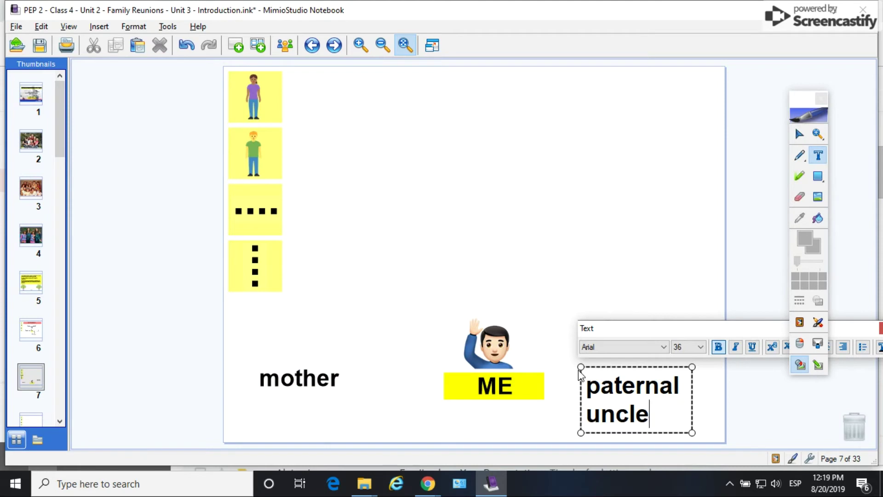
pyautogui.hotkey('ctrl', 'a')
pyautogui.click(826, 346)
pyautogui.click(368, 304)
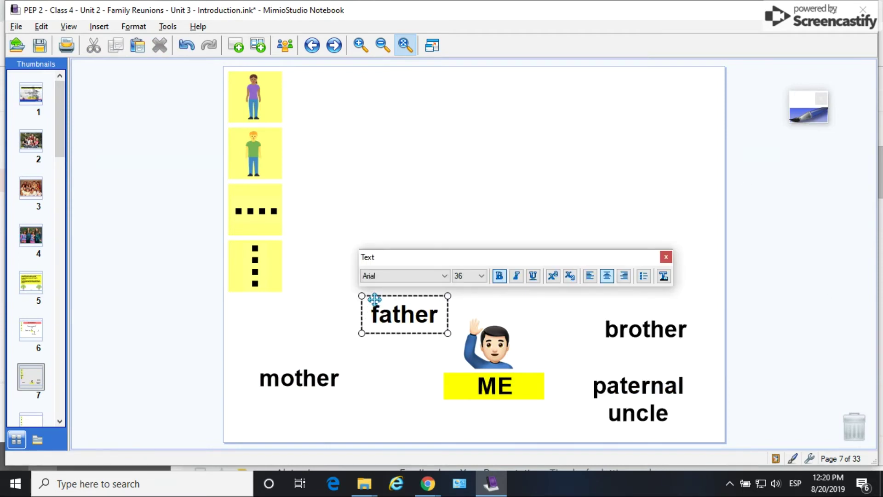
# Step: Arrange father, mother, ME, paternal uncle and brother along the page bottom
pyautogui.click(800, 120)
pyautogui.moveTo(400, 331); pyautogui.dragTo(376, 432)
pyautogui.moveTo(300, 378); pyautogui.dragTo(262, 420)
pyautogui.moveTo(493, 386); pyautogui.dragTo(489, 422)
pyautogui.moveTo(638, 391); pyautogui.dragTo(663, 392)
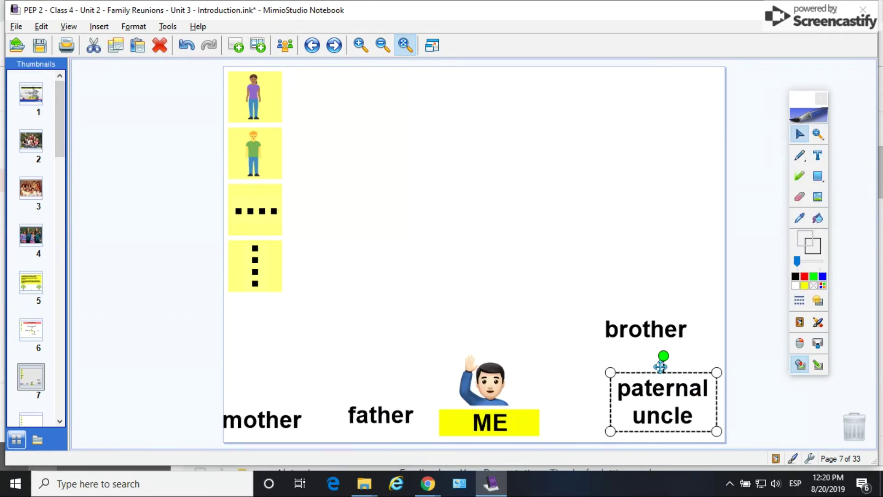
pyautogui.moveTo(645, 329); pyautogui.dragTo(269, 362)
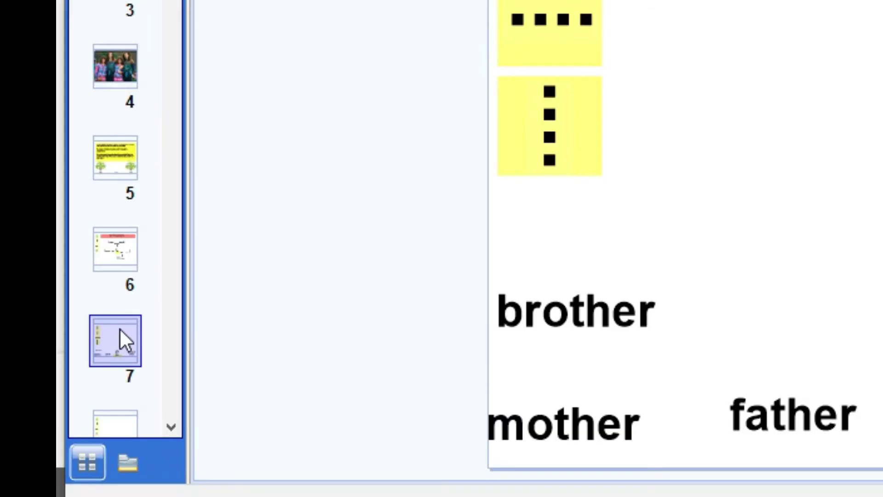
# Step: Copy page 7 and paste it as page 8
pyautogui.rightClick(35, 375)
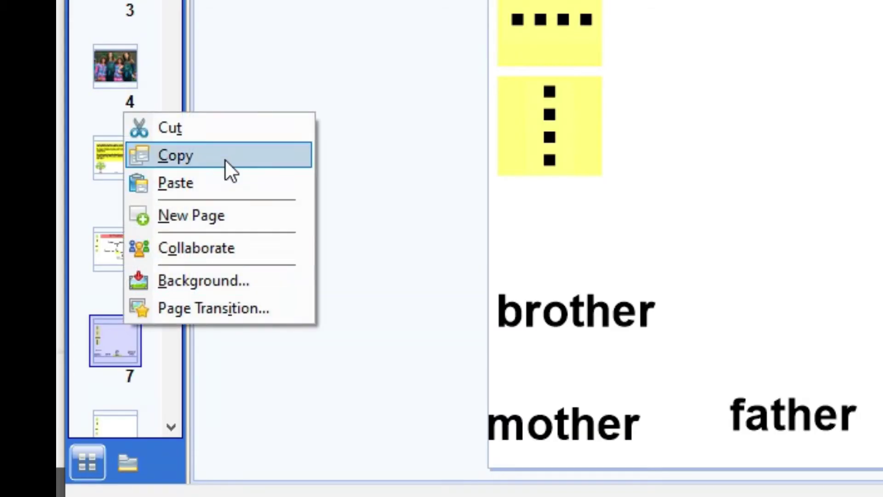
pyautogui.click(226, 155)
pyautogui.rightClick(114, 190)
pyautogui.click(193, 205)
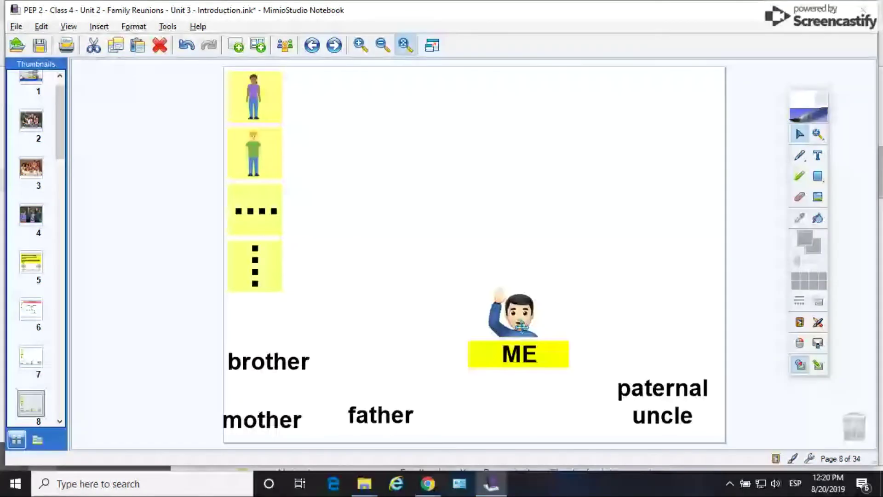
# Step: Replace the ME emoji with a shrugging woman figure
pyautogui.rightClick(521, 327)
pyautogui.click(644, 246)
pyautogui.click(99, 27)
pyautogui.hotkey('ctrl', 'z')
pyautogui.rightClick(517, 351)
pyautogui.press('Escape')
# Step: Retype the words as cousin, brother in law and husband
pyautogui.doubleClick(397, 415)
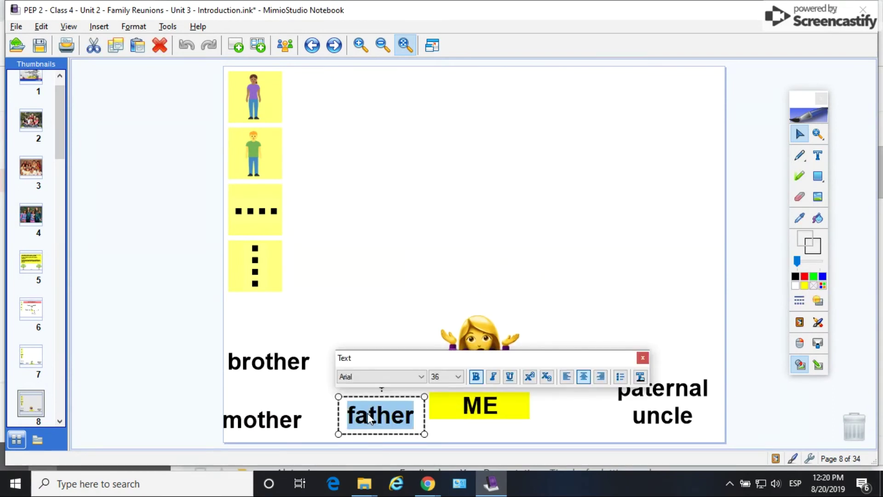
pyautogui.write('cousin')
pyautogui.press('Escape')
pyautogui.doubleClick(288, 365)
pyautogui.write('in law')
pyautogui.press('Escape')
pyautogui.doubleClick(640, 394)
pyautogui.write('husband')
pyautogui.press('Escape')
# Step: Arrange mother above ME, husband and brother in law beside, linked by dotted lines
pyautogui.moveTo(262, 419); pyautogui.dragTo(389, 357)
pyautogui.moveTo(271, 375); pyautogui.dragTo(276, 400)
pyautogui.moveTo(643, 384); pyautogui.dragTo(602, 385)
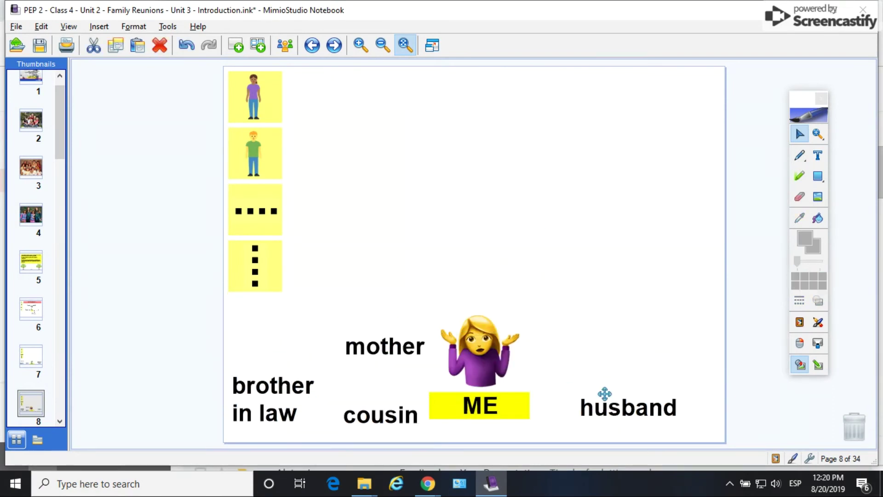
pyautogui.moveTo(480, 354); pyautogui.dragTo(489, 234)
pyautogui.moveTo(384, 345); pyautogui.dragTo(483, 115)
pyautogui.moveTo(256, 276); pyautogui.dragTo(489, 175)
pyautogui.moveTo(617, 396); pyautogui.dragTo(653, 275)
pyautogui.moveTo(250, 208); pyautogui.dragTo(650, 266)
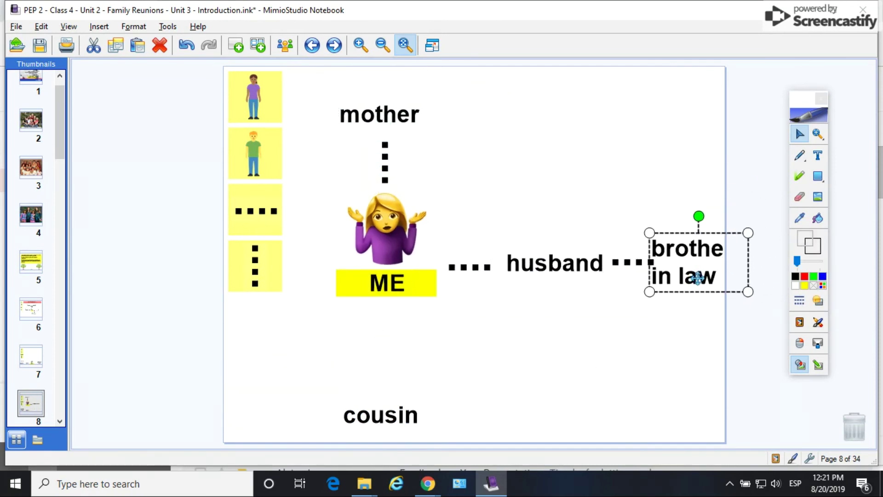